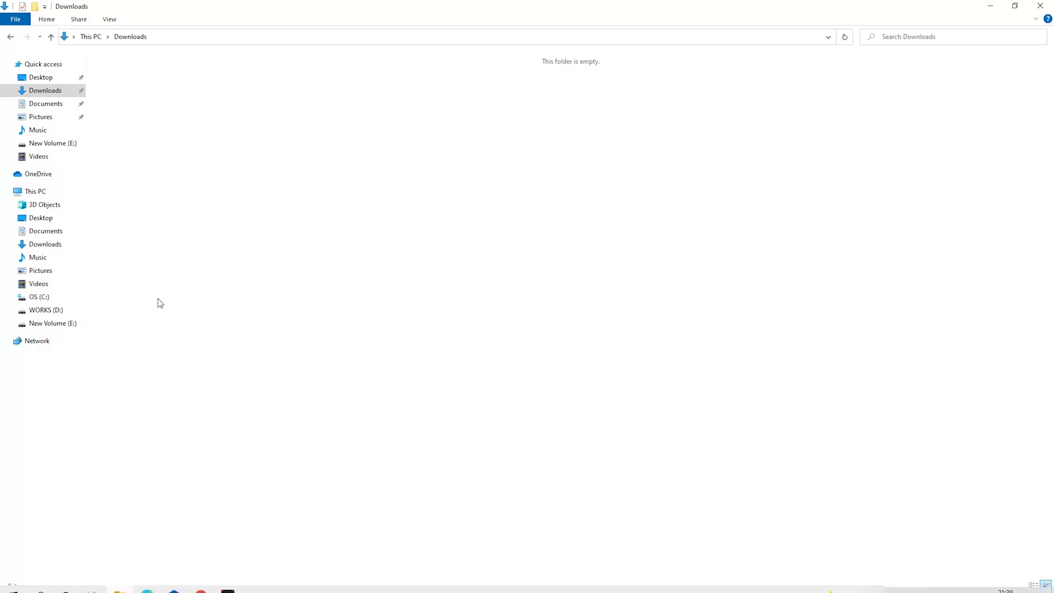
Step: Create a new folder named 'Miner' in the Downloads folder
right_click(193, 218)
mouse_move(245, 367)
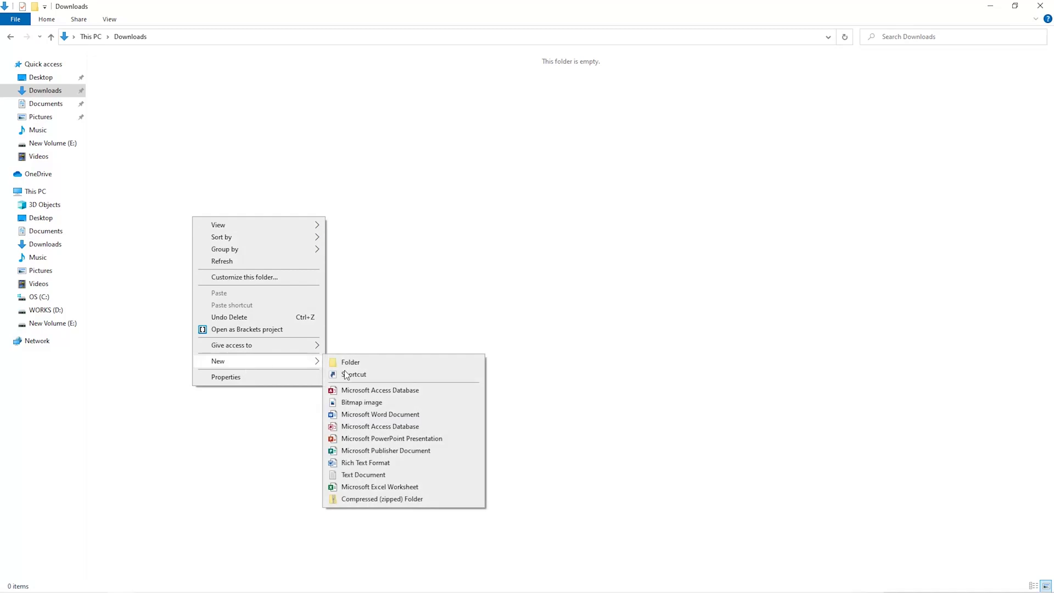
left_click(376, 366)
type("Miner")
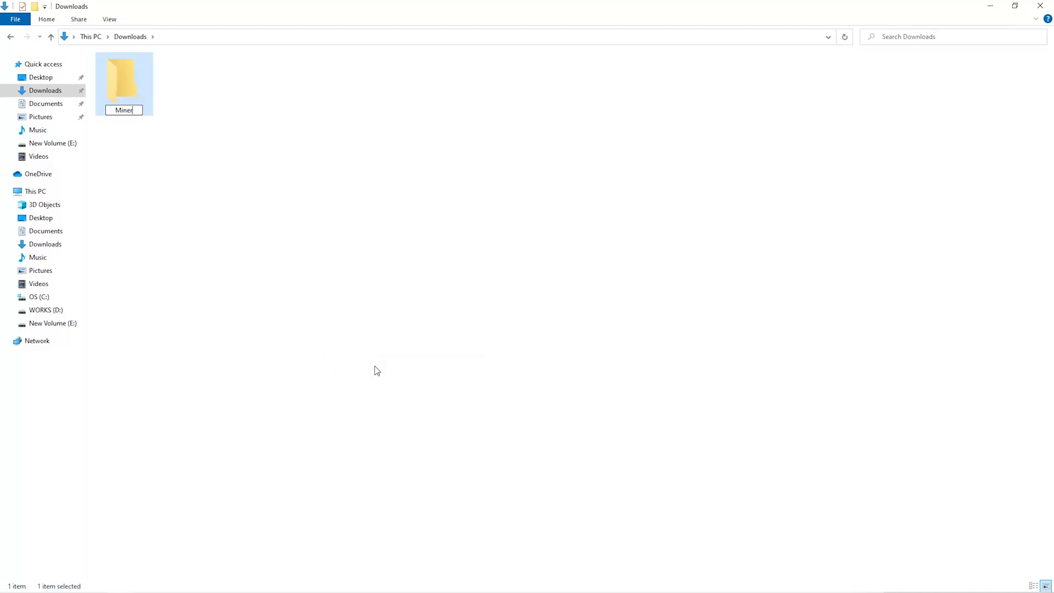
key("Return")
Step: Open Windows Security's exclusion list under Virus & threat protection settings
key("super")
type("secur")
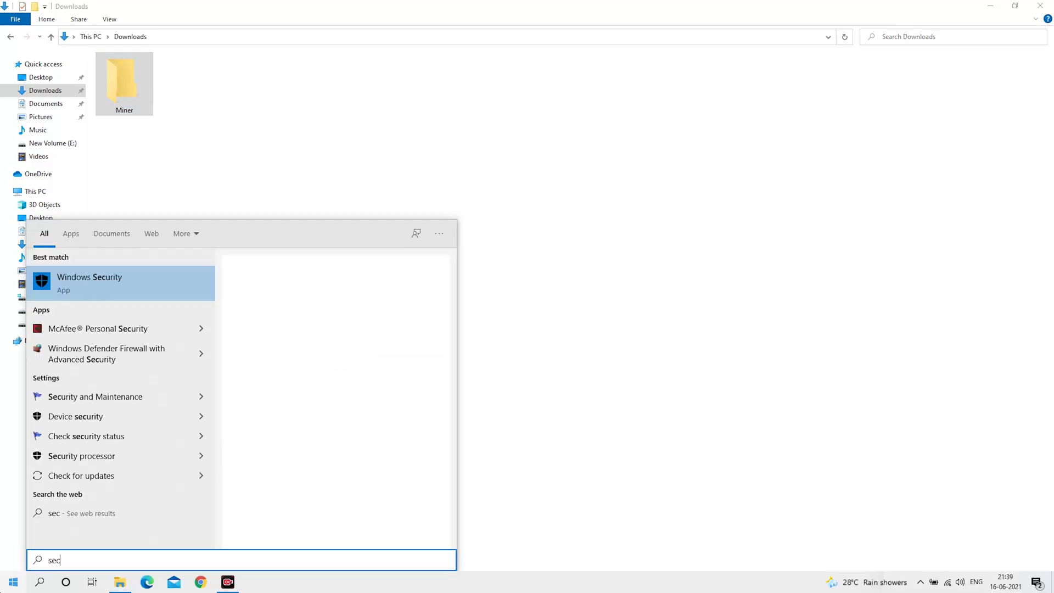
key("Return")
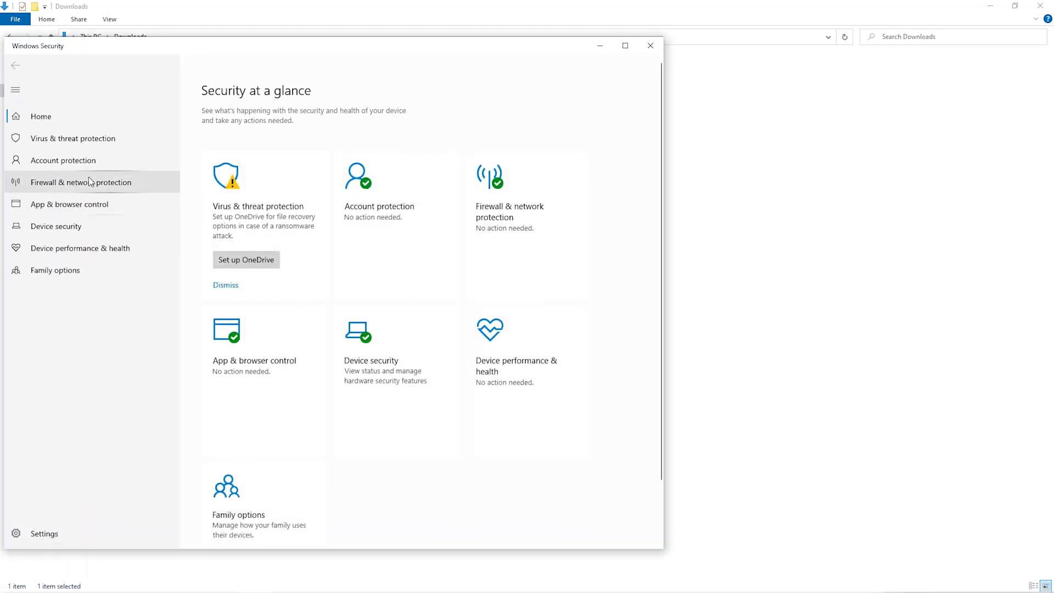
left_click(81, 132)
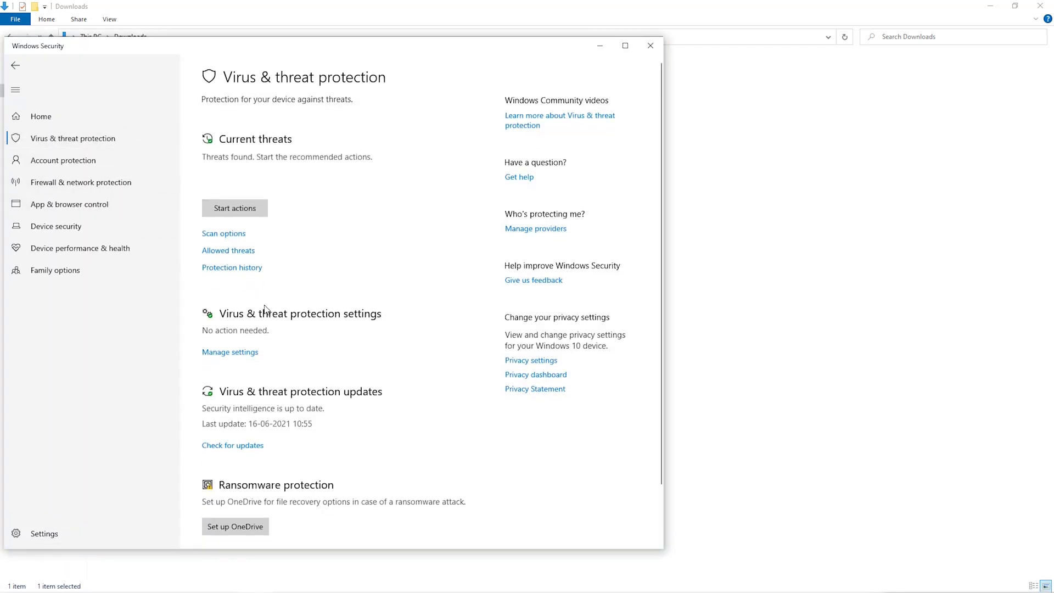
scroll(265, 308, "down", 2)
left_click(247, 289)
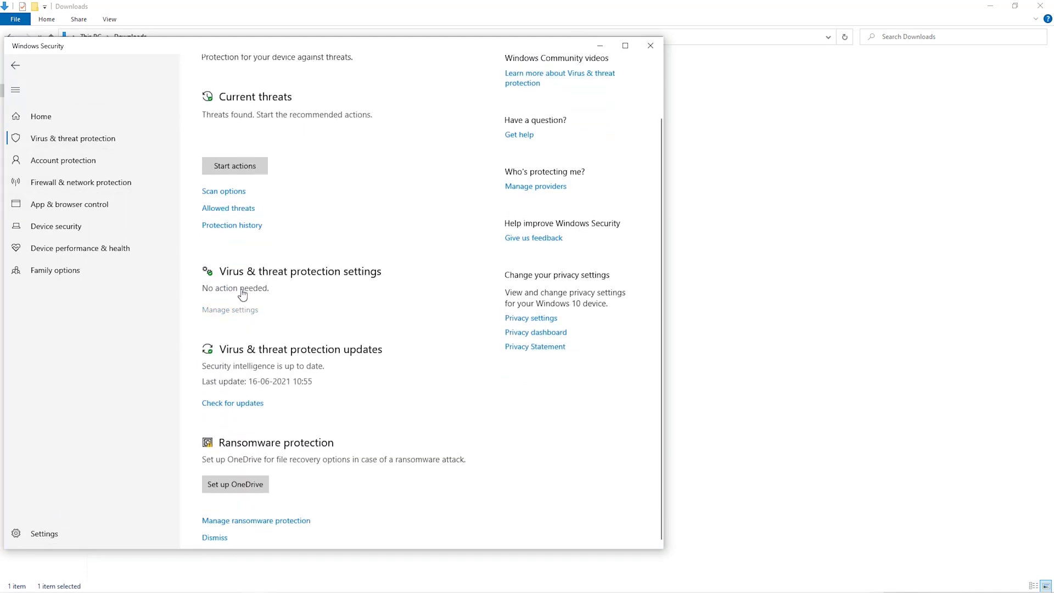
scroll(261, 364, "down", 5)
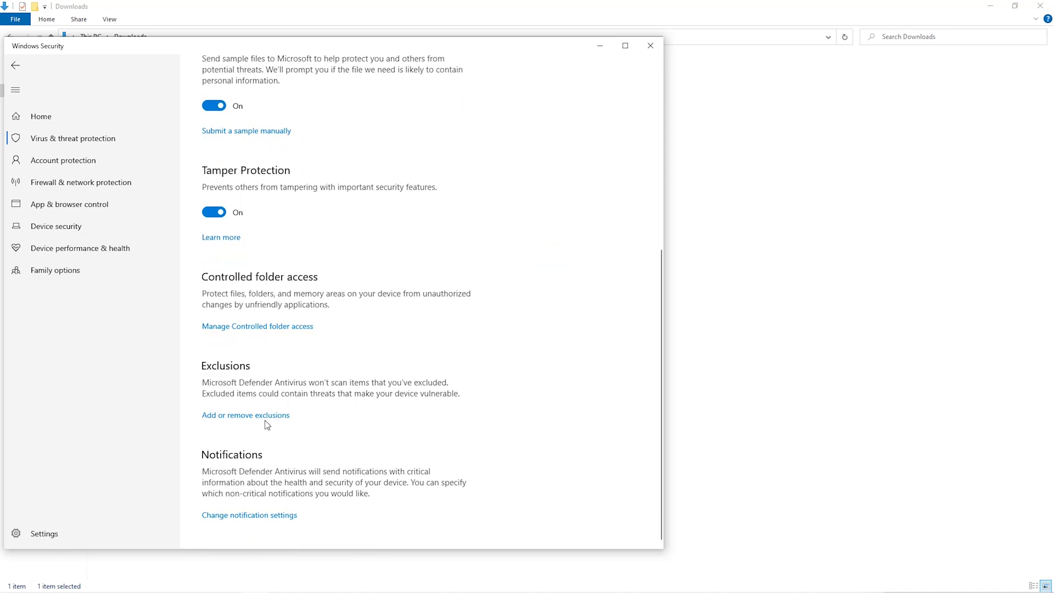
left_click(268, 416)
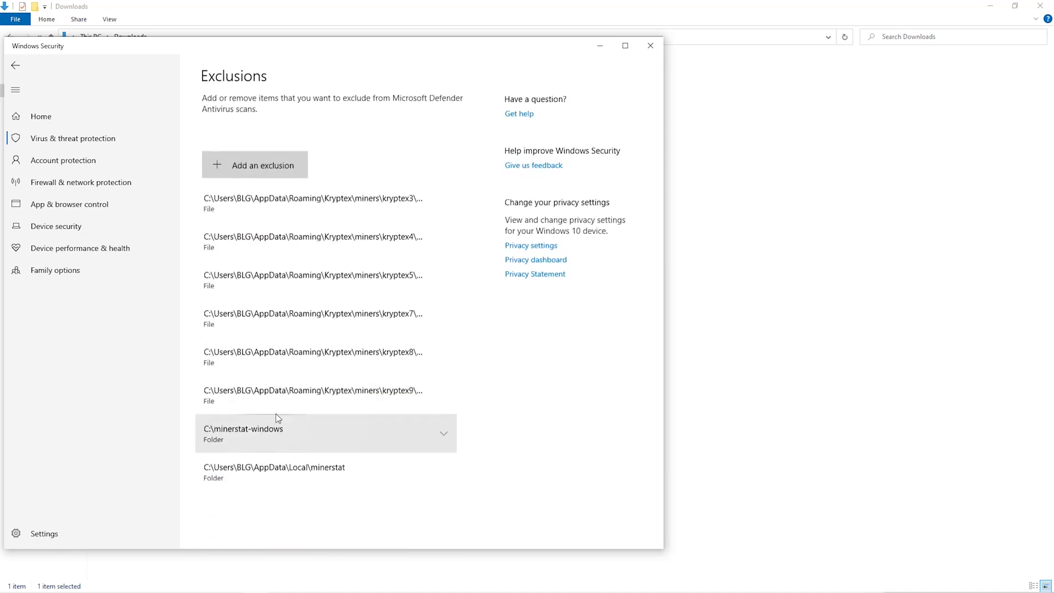
Step: Add the Downloads\Miner folder as a Defender antivirus exclusion
left_click(280, 167)
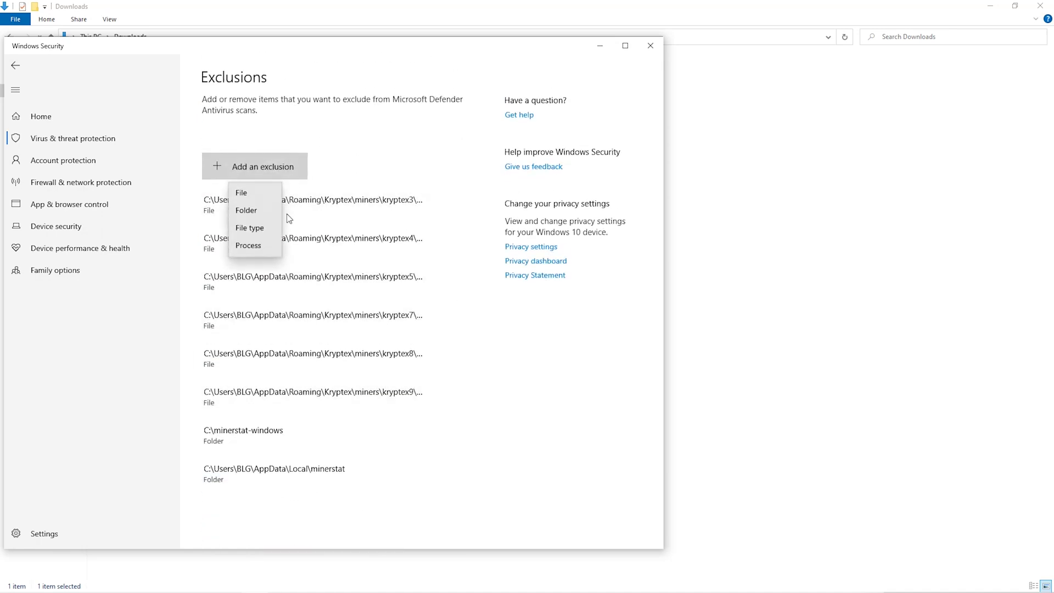
left_click(258, 214)
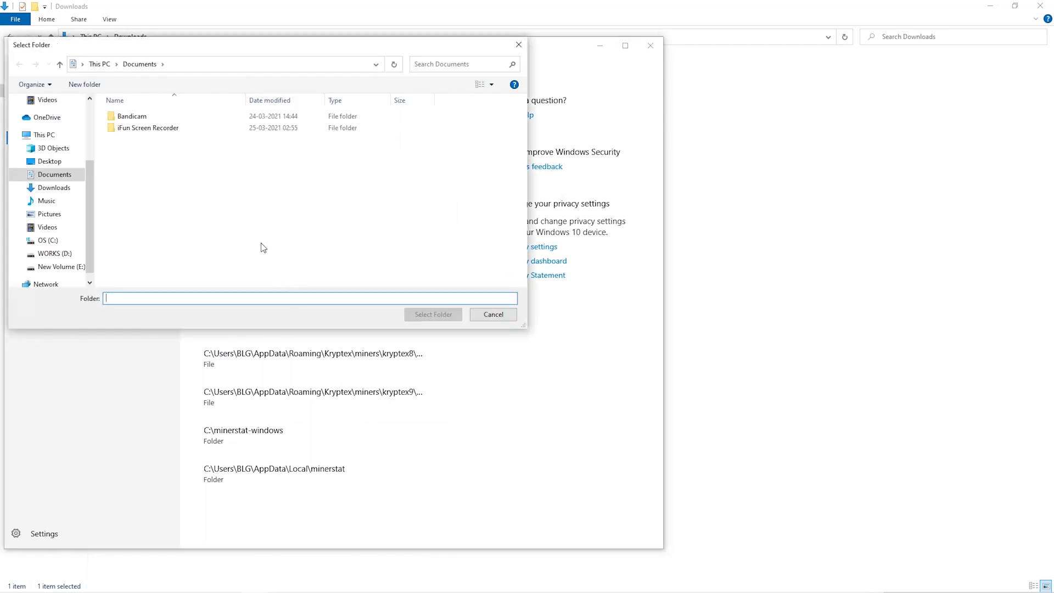
left_click(67, 202)
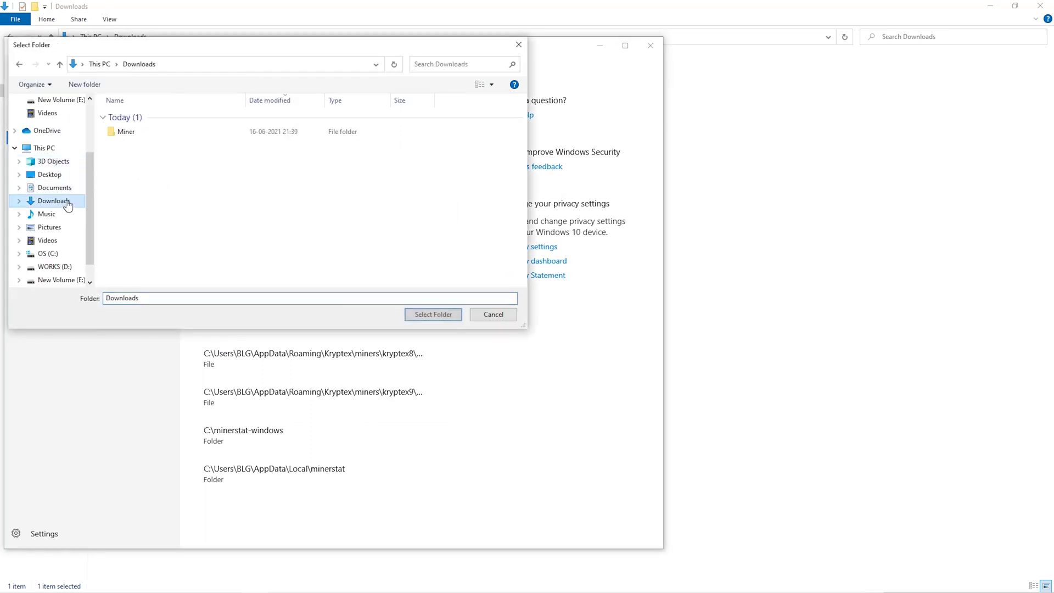
left_click(307, 136)
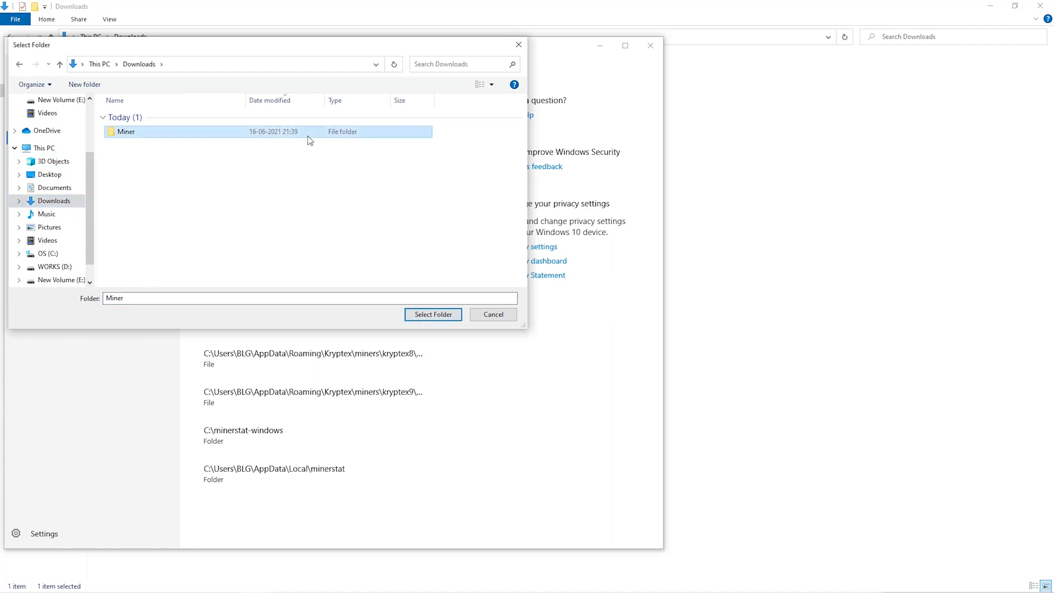
left_click(424, 316)
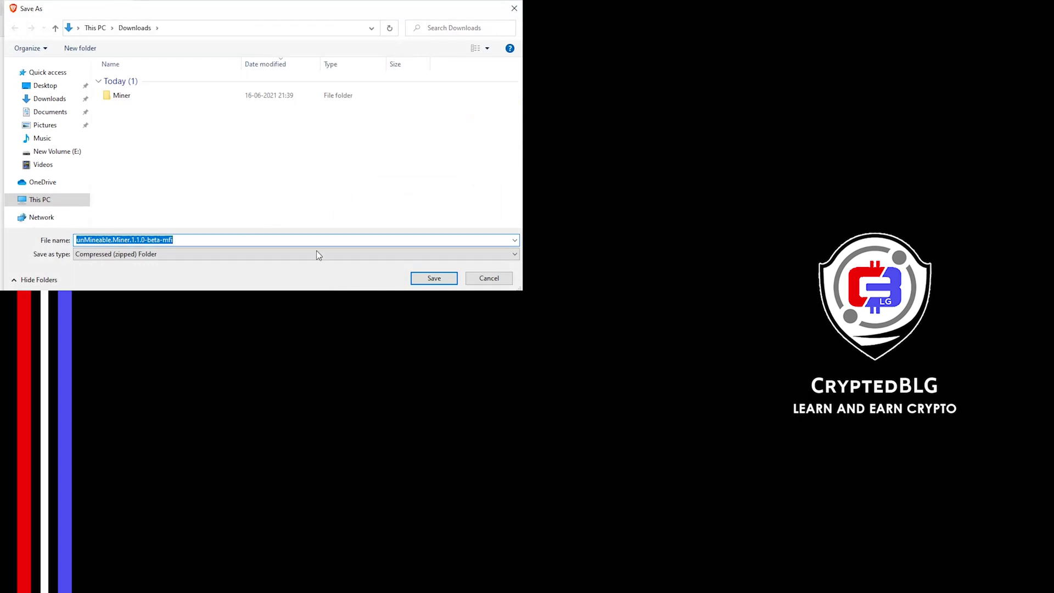
Step: Choose Downloads\Miner as the save location for the unMineable Miner zip
left_click(188, 98)
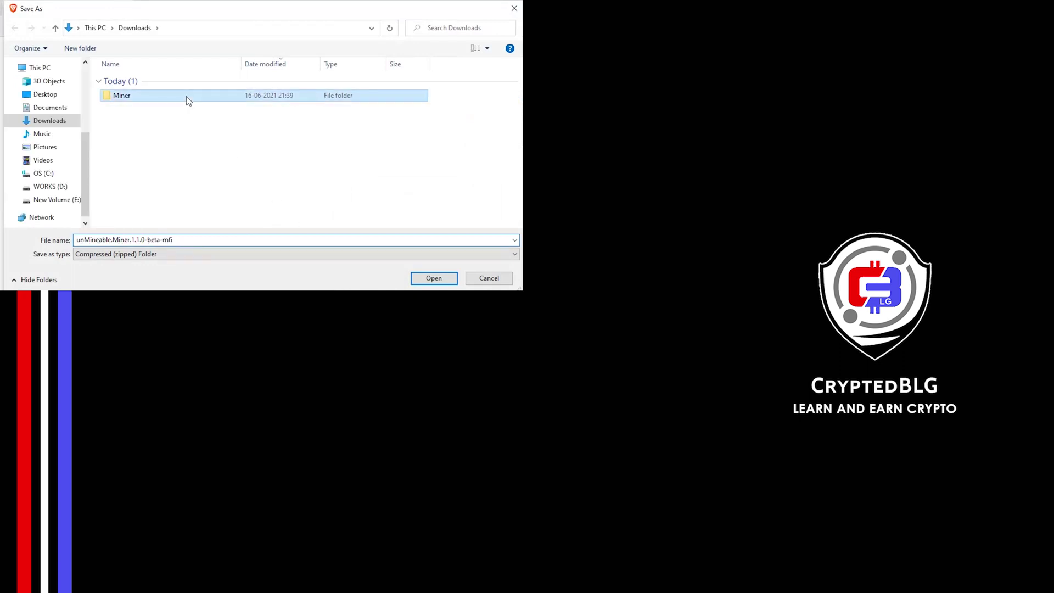
double_click(187, 98)
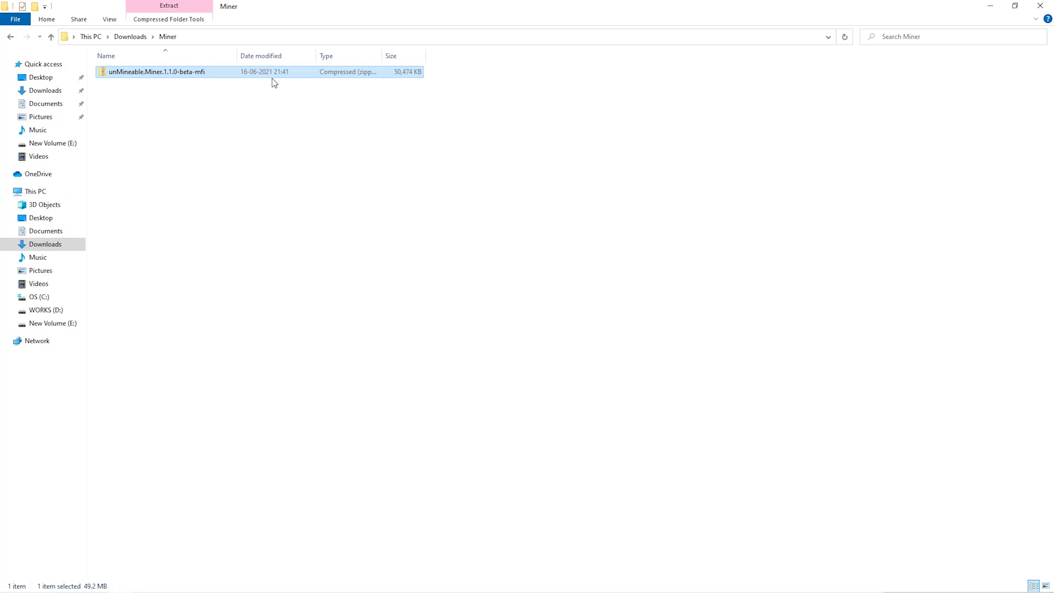
Step: Extract the unMineable Miner zip with 7-Zip and launch the extracted application
right_click(271, 78)
mouse_move(325, 146)
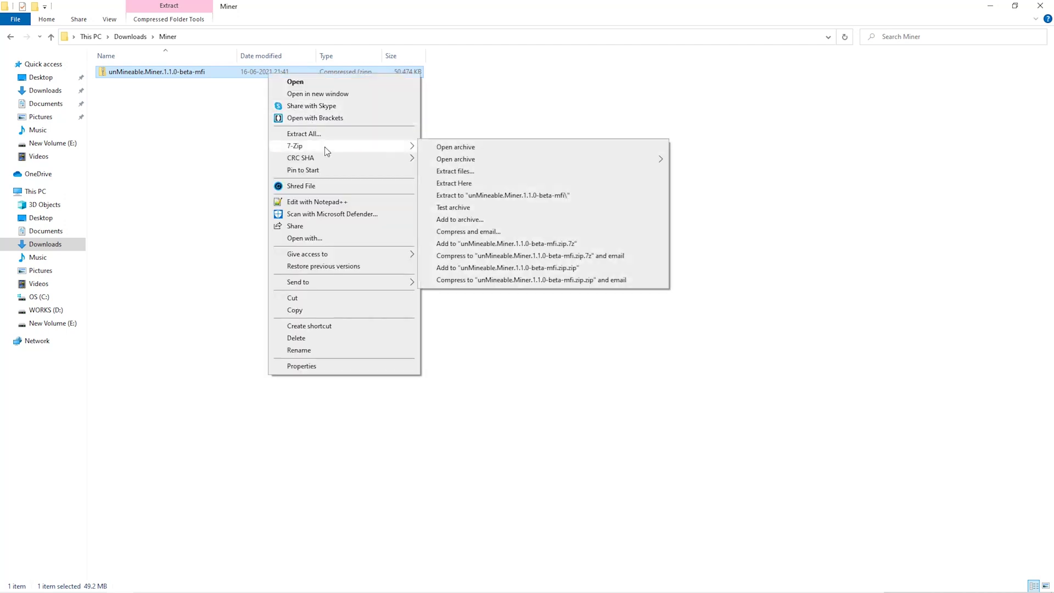
left_click(456, 183)
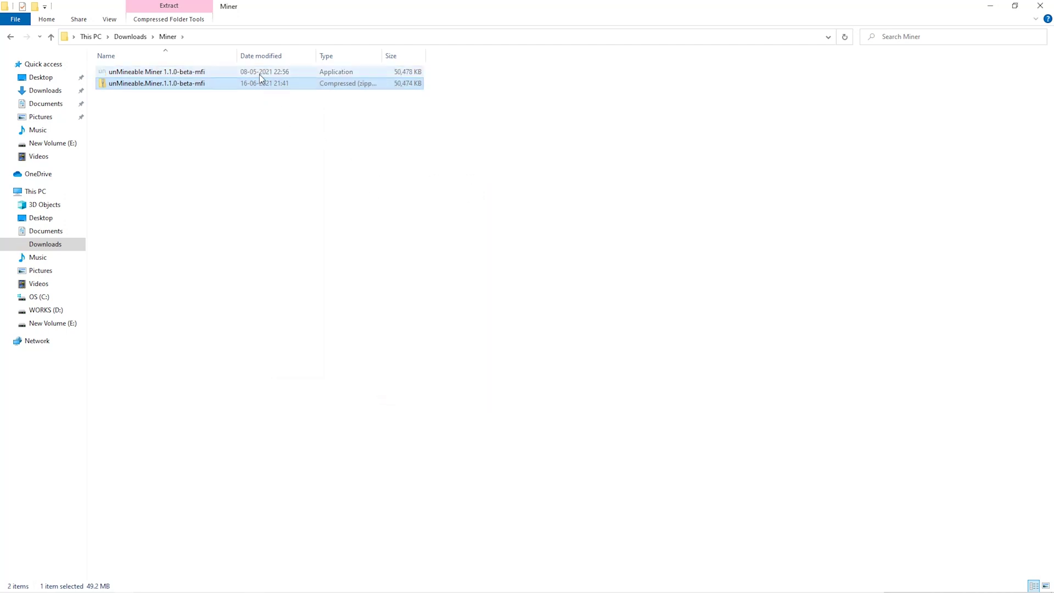
double_click(259, 73)
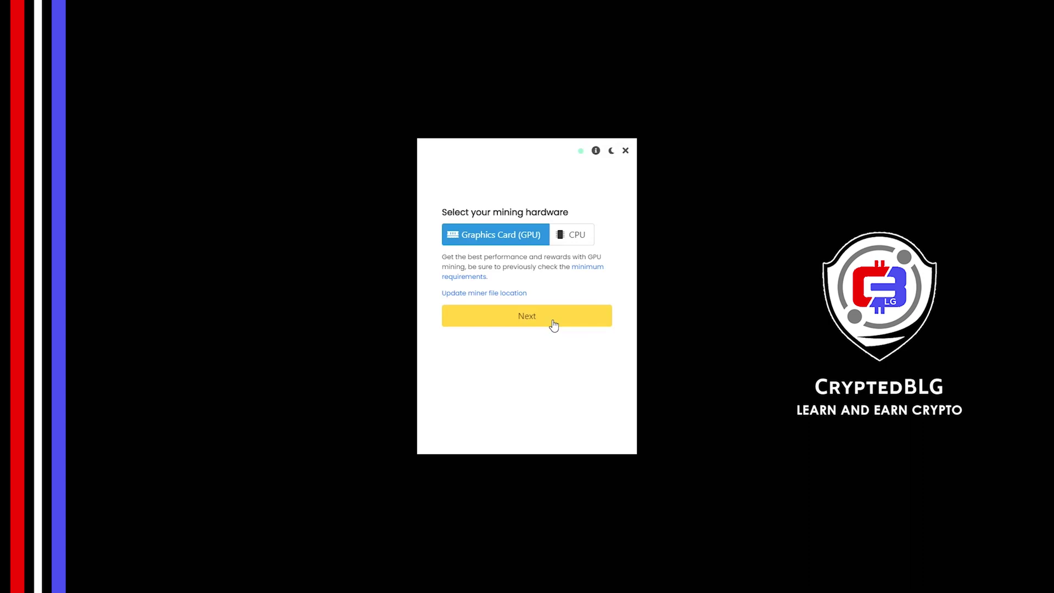
Step: Select Graphics Card (GPU) as the mining hardware and continue to coin selection
left_click(569, 242)
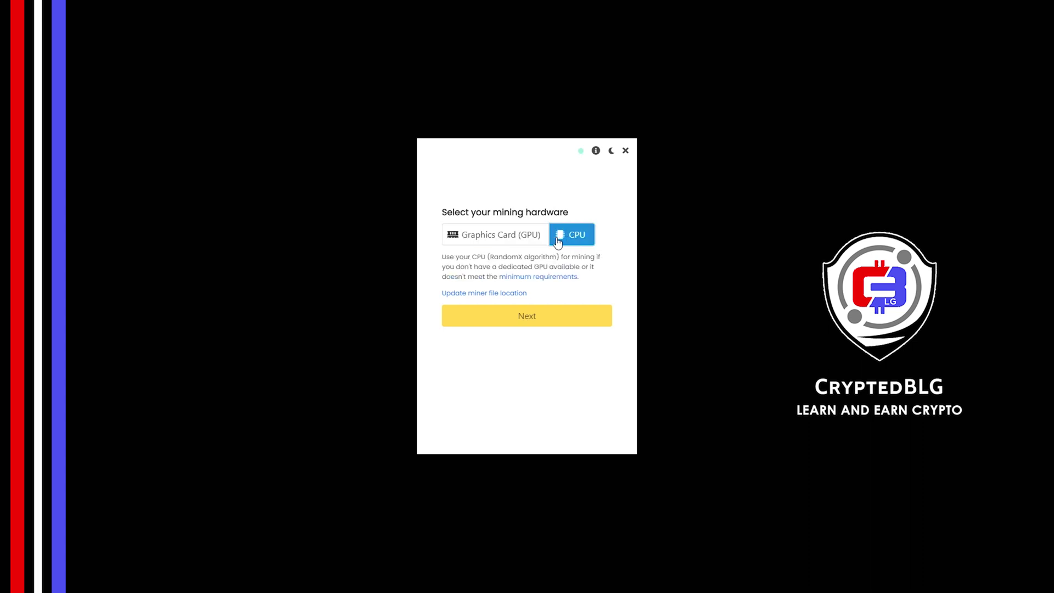
left_click(509, 243)
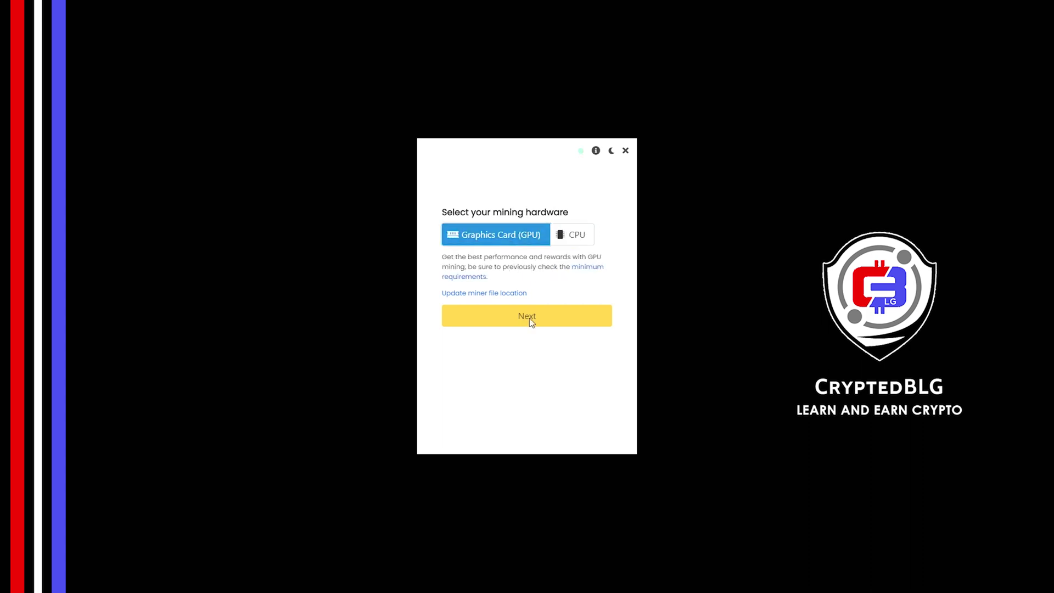
left_click(500, 324)
left_click(487, 235)
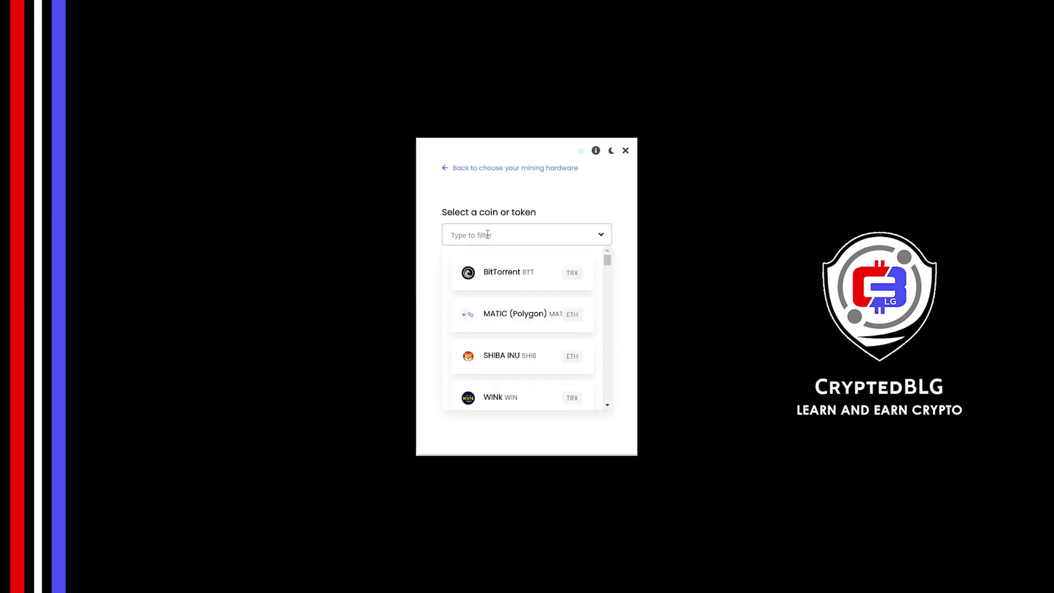
Step: Pick Baby Doge via the 'bab' filter, paste the wallet address, and enter a referral code
type("babyd")
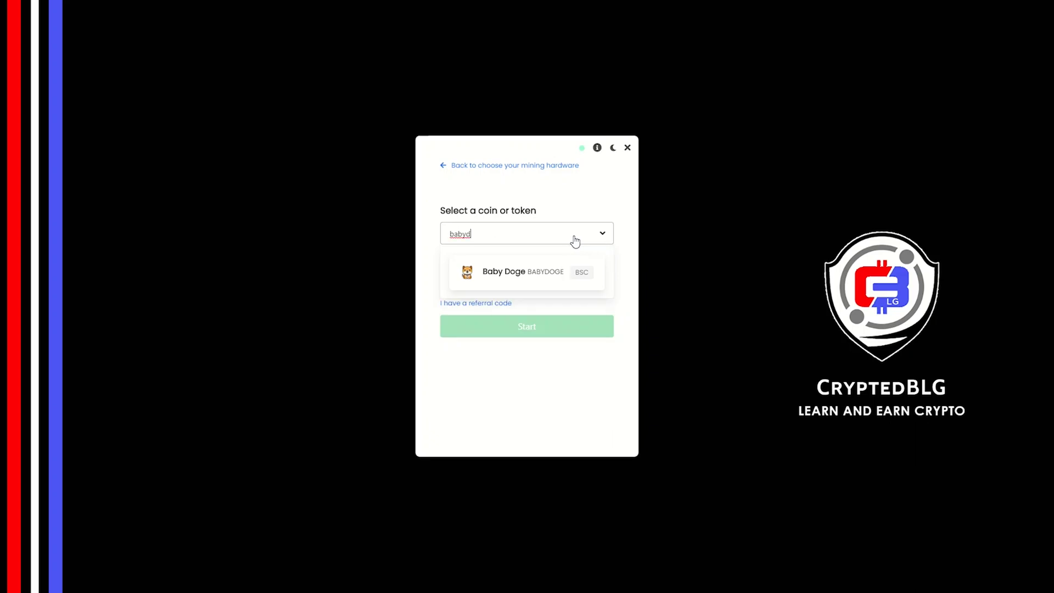
left_click(566, 269)
left_click(557, 287)
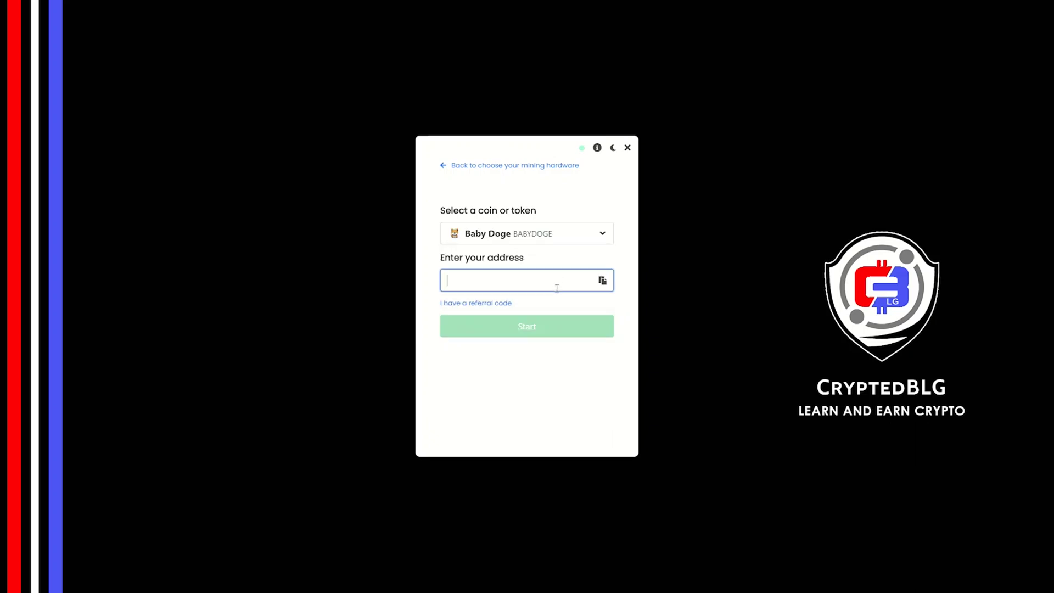
key("ctrl+v")
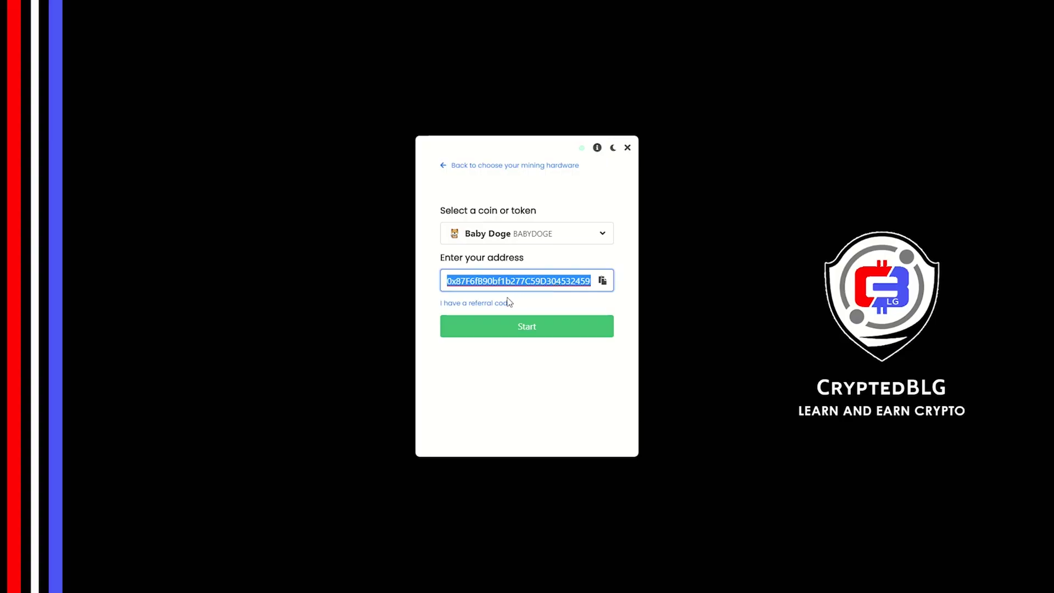
left_click(506, 303)
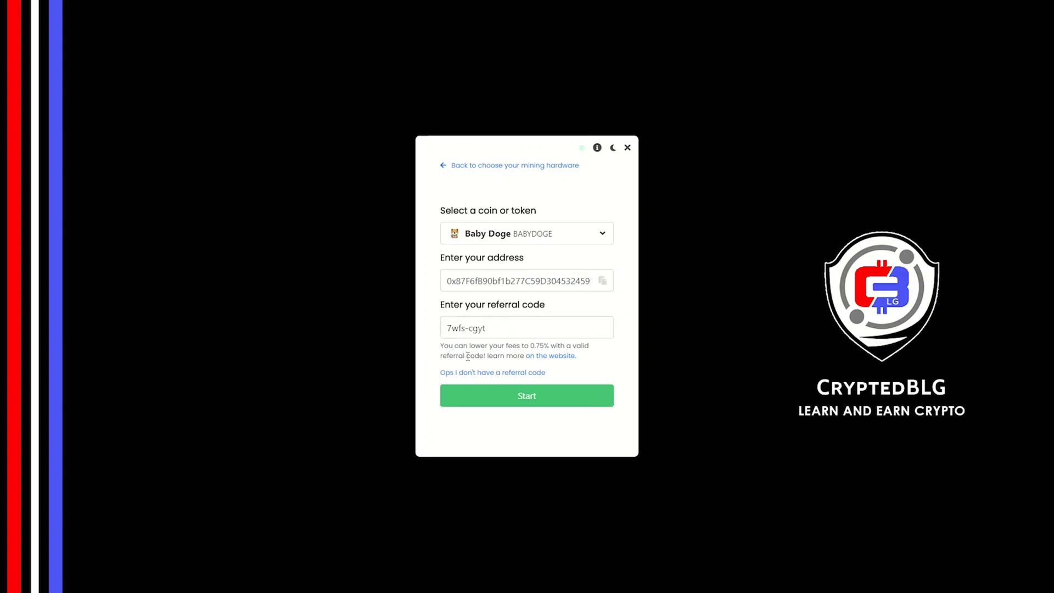
left_click(492, 324)
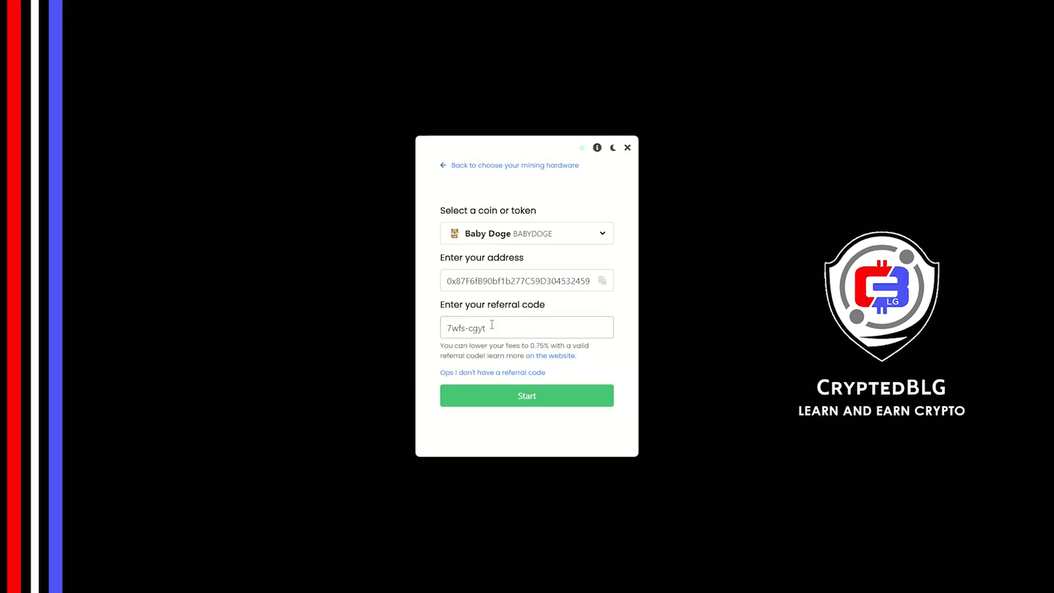
Step: Start mining Baby Doge and allow the miner through Windows Defender Firewall
left_click(504, 403)
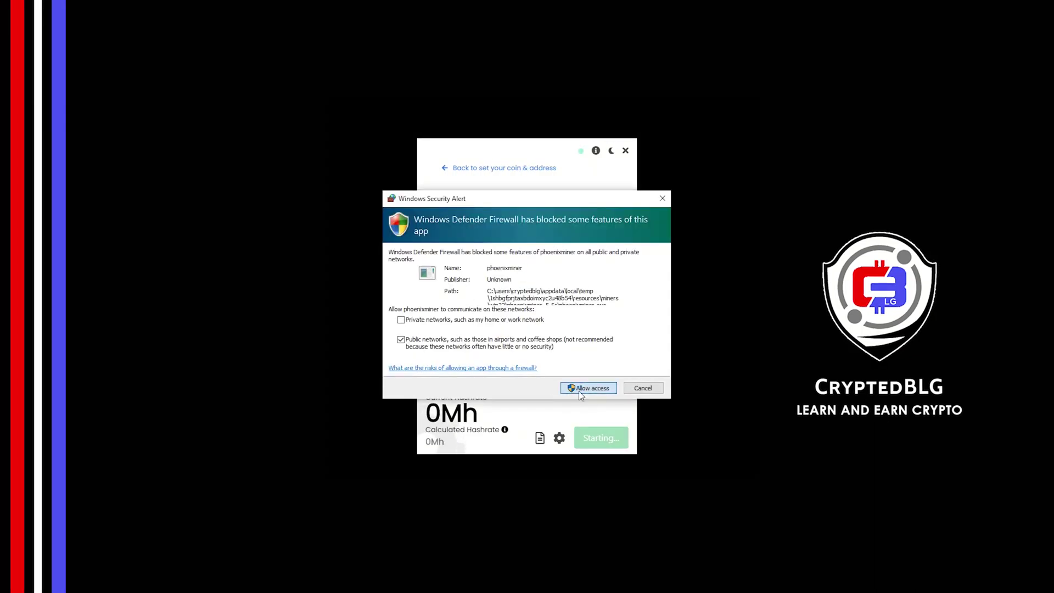
left_click(579, 392)
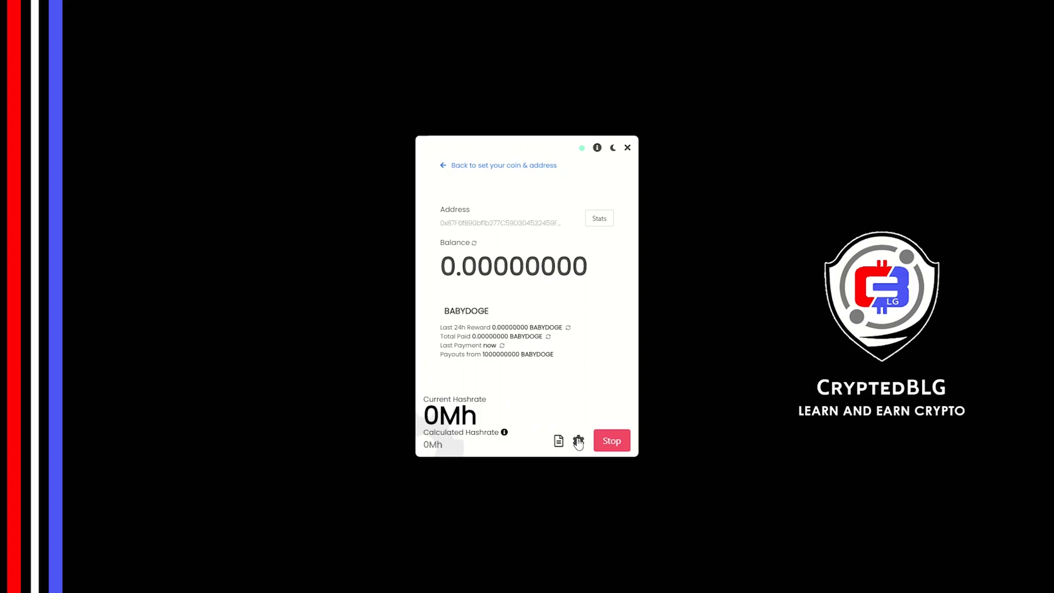
left_click(578, 440)
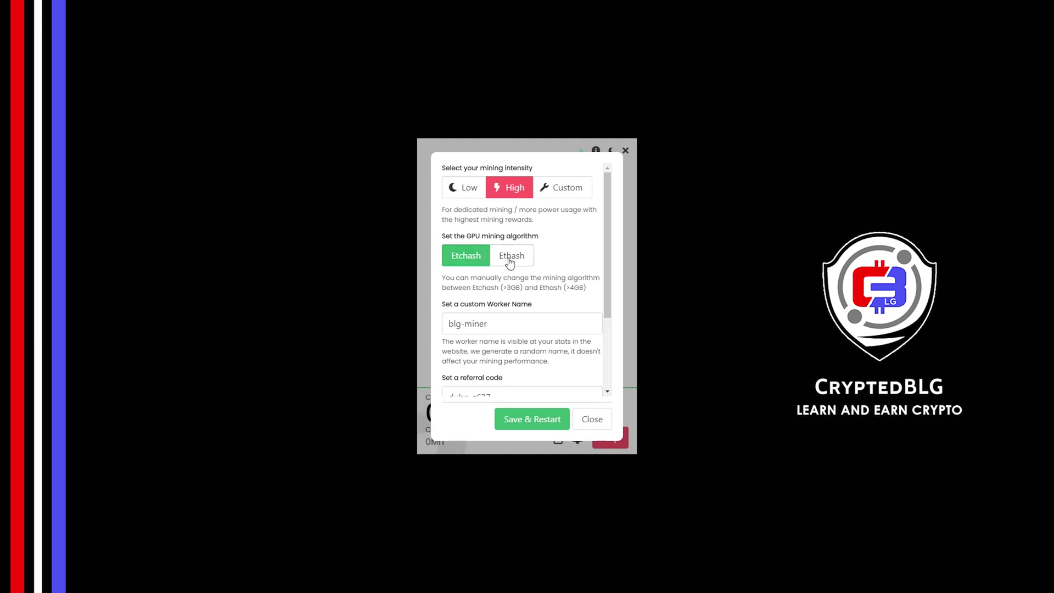
Step: Review the worker name blg-miner in settings, then Save & Restart the miner
left_click_drag(521, 317, 441, 331)
left_click(504, 347)
scroll(556, 247, "down", 1)
scroll(557, 247, "down", 1)
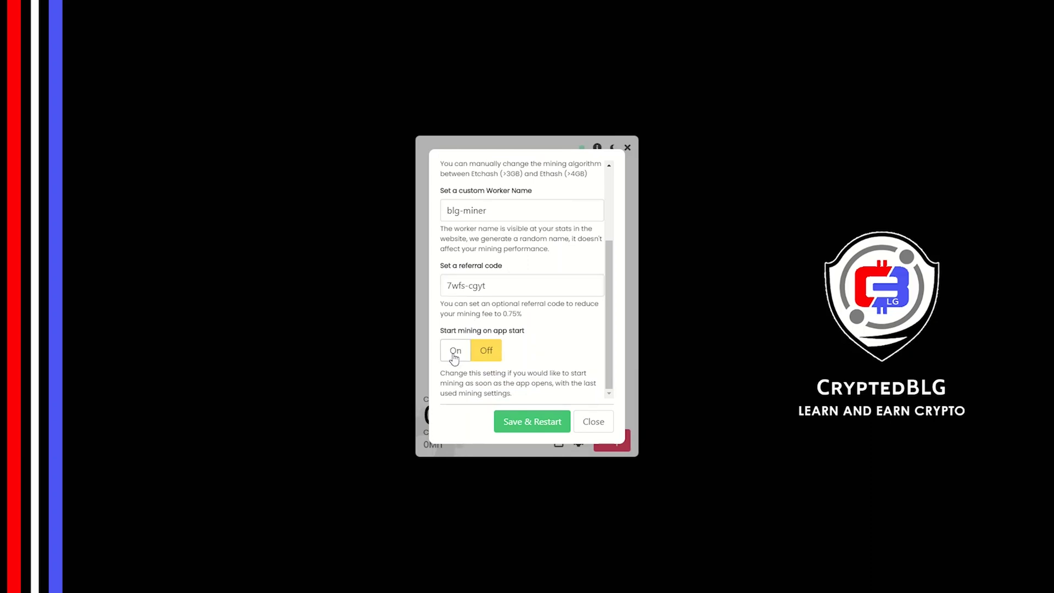
left_click(524, 427)
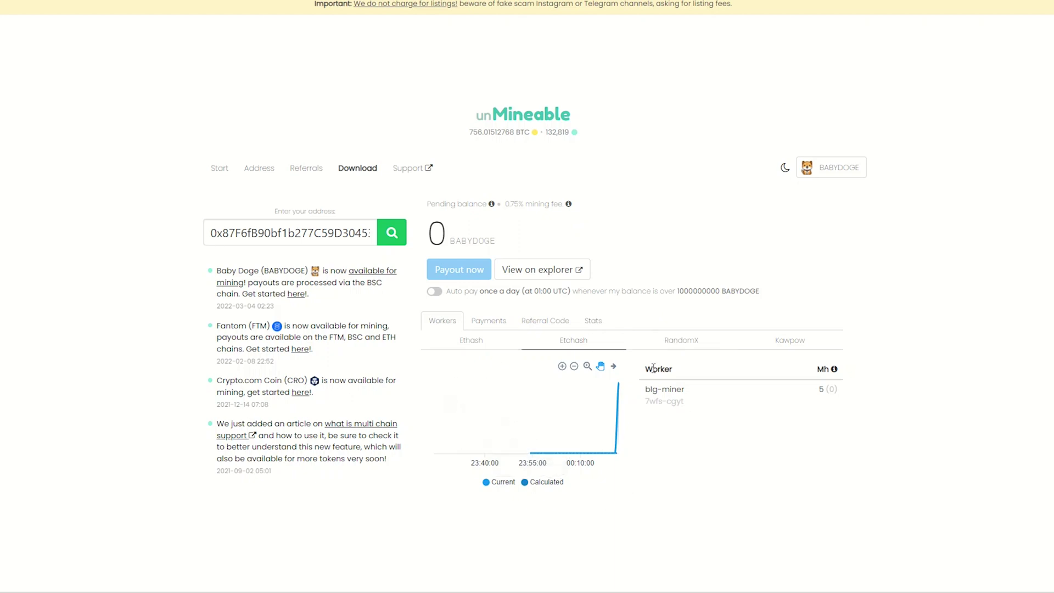
Step: Check the address's Payments, Referral Code and Stats, then switch on daily auto pay
left_click(492, 327)
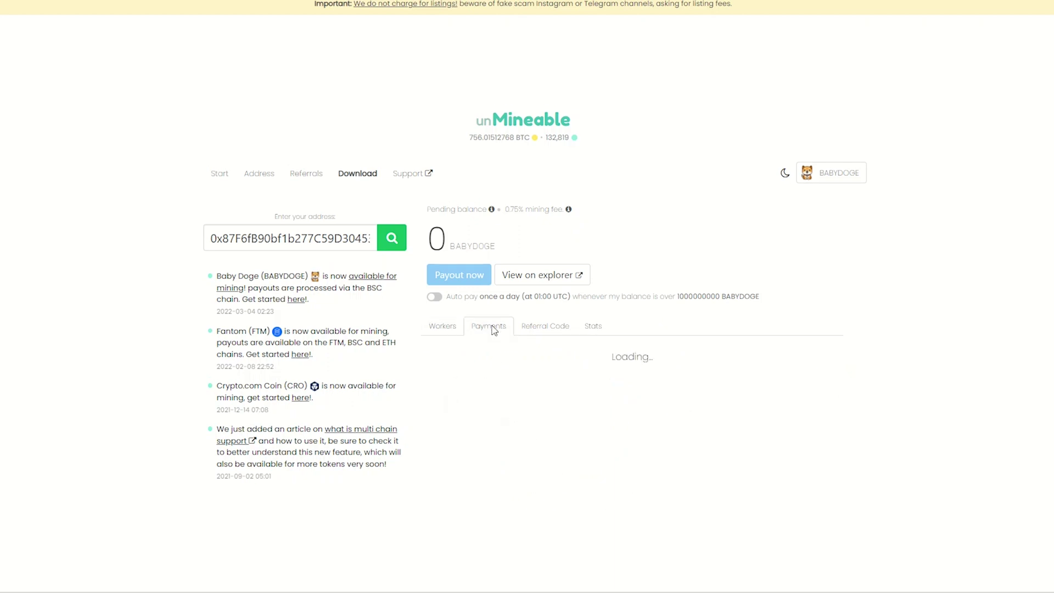
left_click(527, 329)
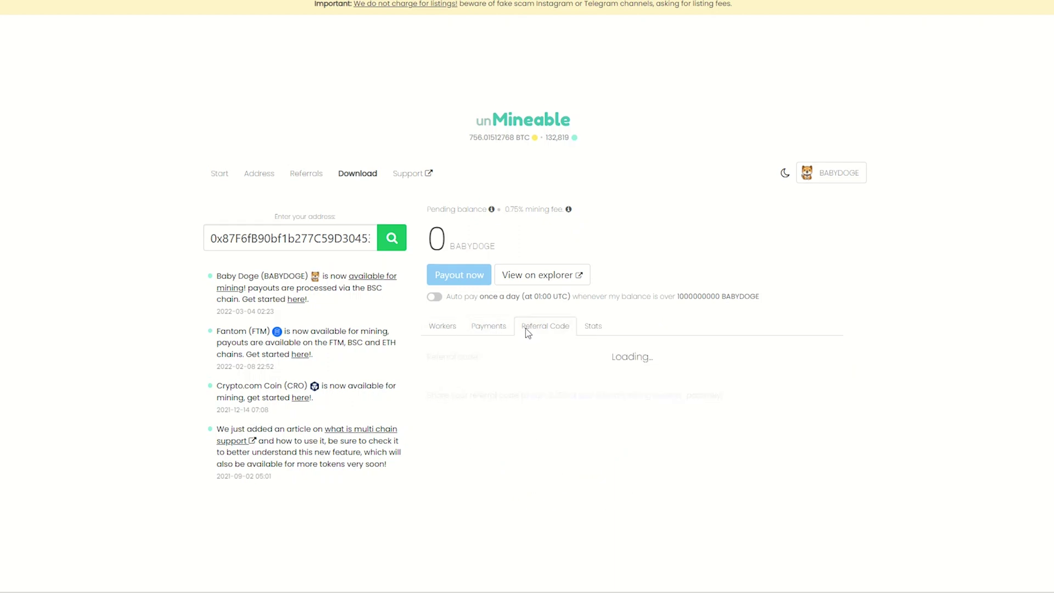
left_click(584, 328)
scroll(585, 333, "down", 2)
scroll(583, 330, "down", 1)
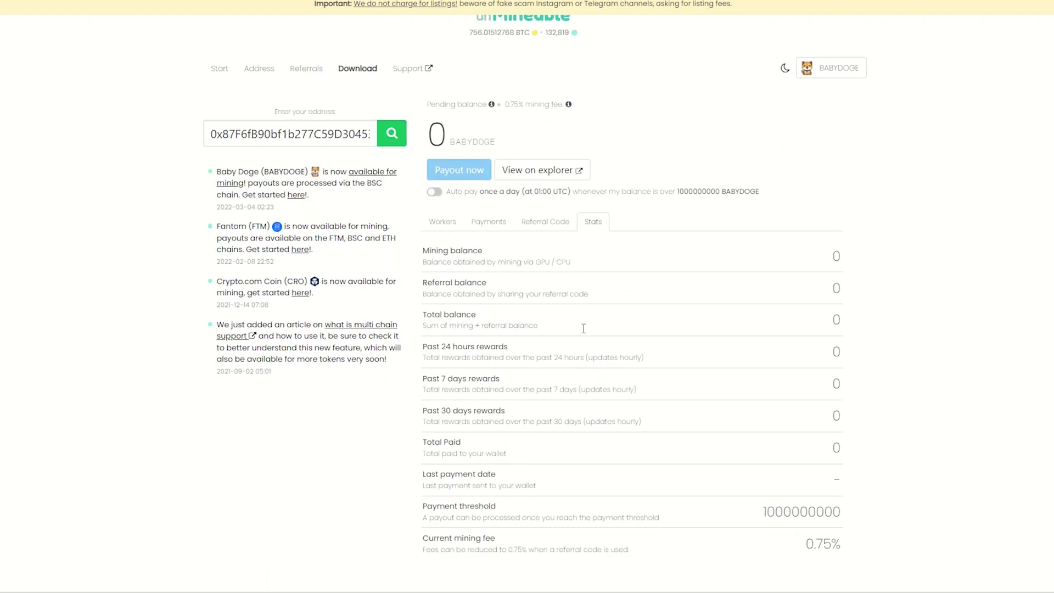
left_click(434, 193)
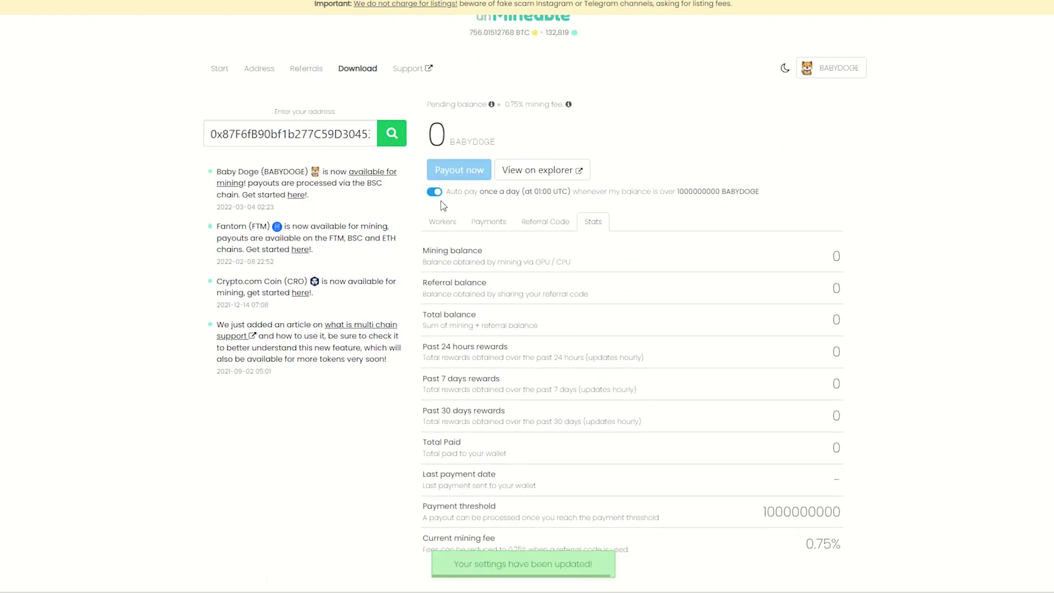